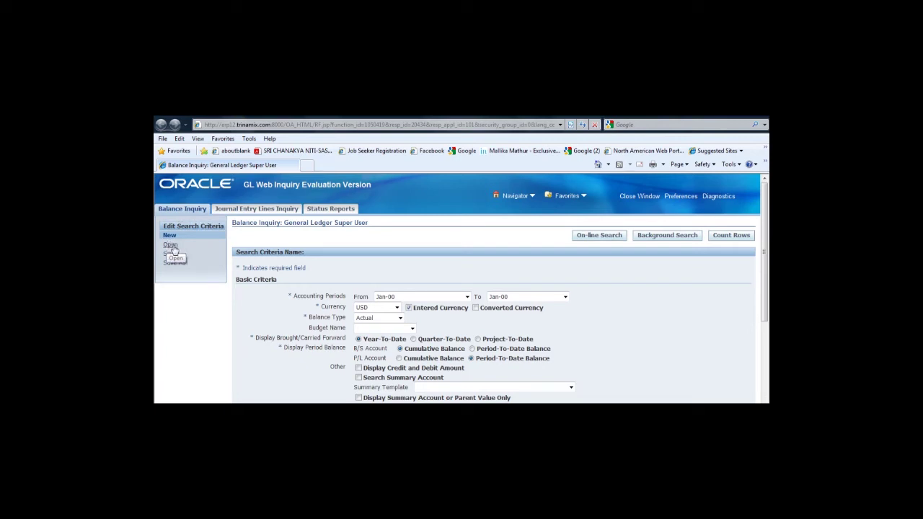
Open the saved Balance Inquiry search criteria "Balance - Summary".
drag(765, 216, 768, 122)
click(171, 245)
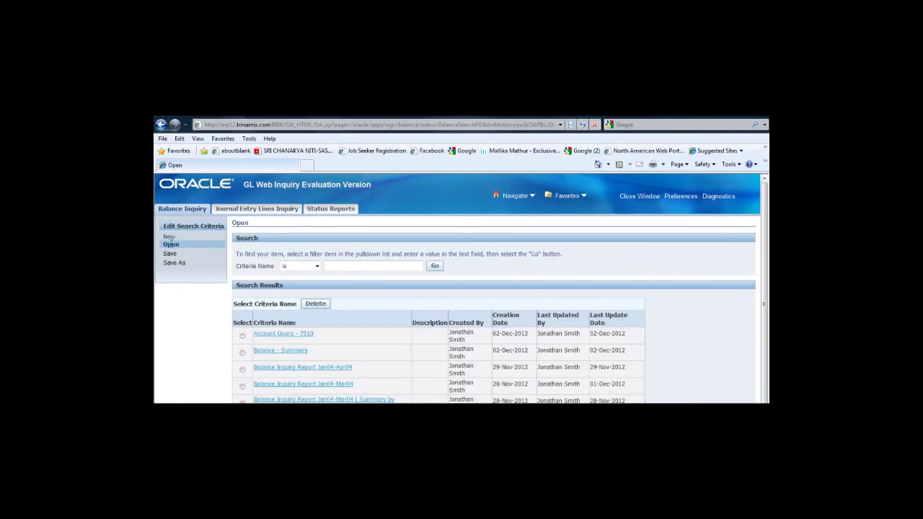
click(280, 351)
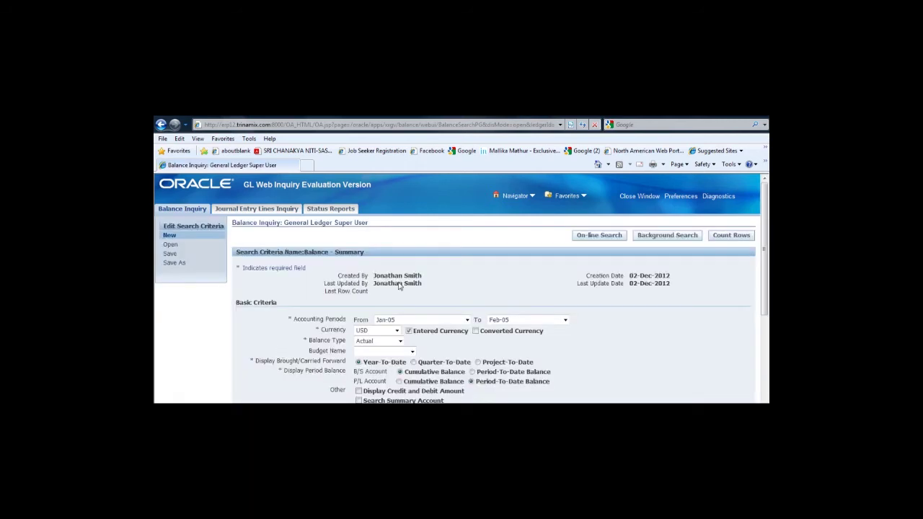
mouse_move(767, 233)
mouse_down()
mouse_move(766, 303)
mouse_move(766, 222)
mouse_up()
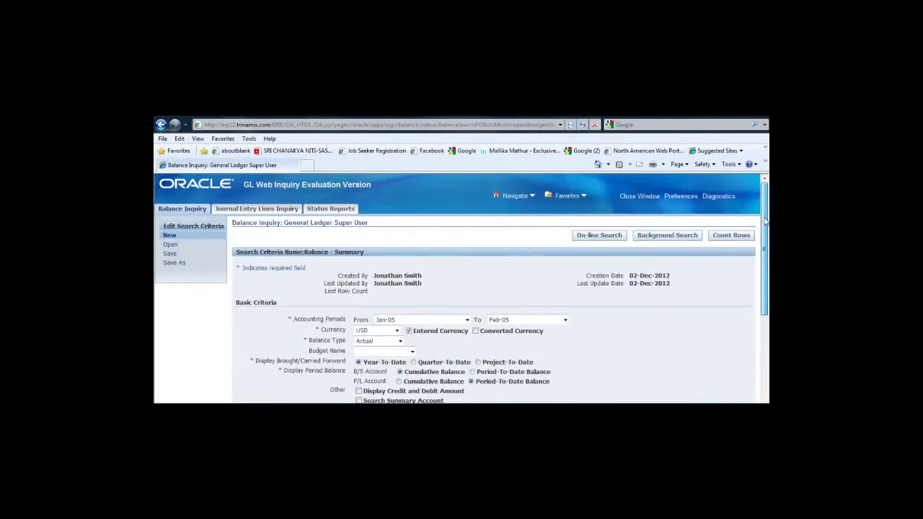
Submit the Balance - Summary inquiry as a background search with the Execute Now option.
click(663, 238)
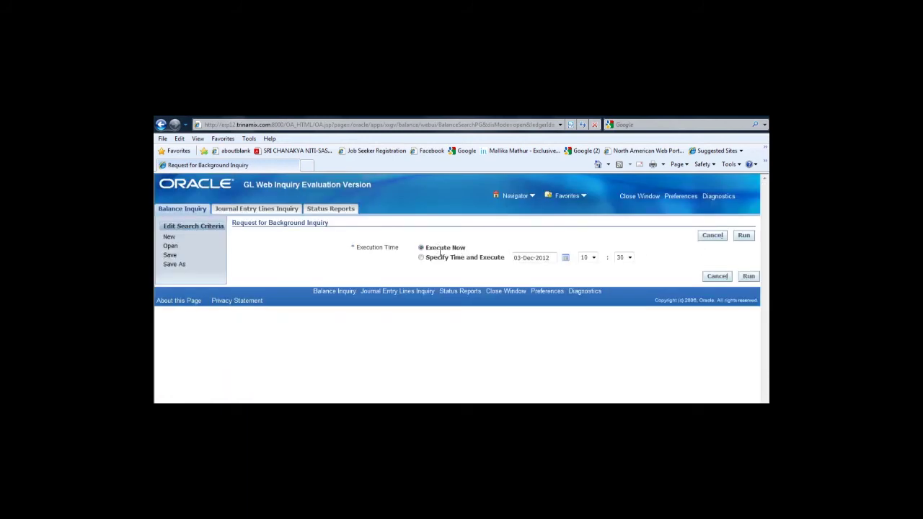
click(743, 236)
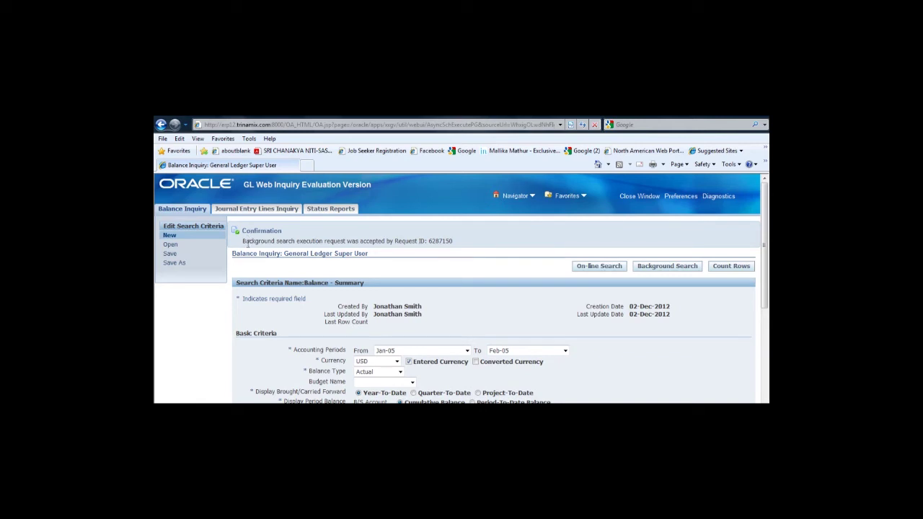
triple_click(436, 240)
click(457, 247)
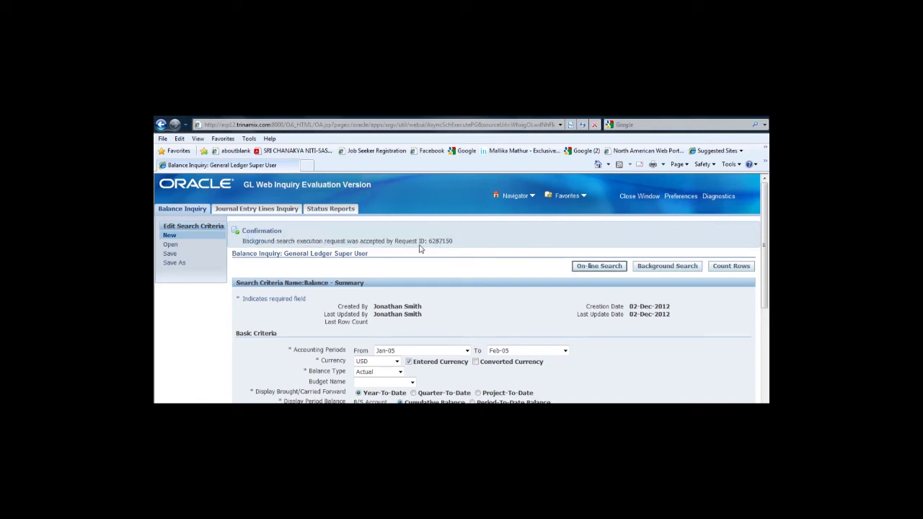
Refresh the status reports and open the most recent completed Balance - Summary result in a maximized window.
click(338, 211)
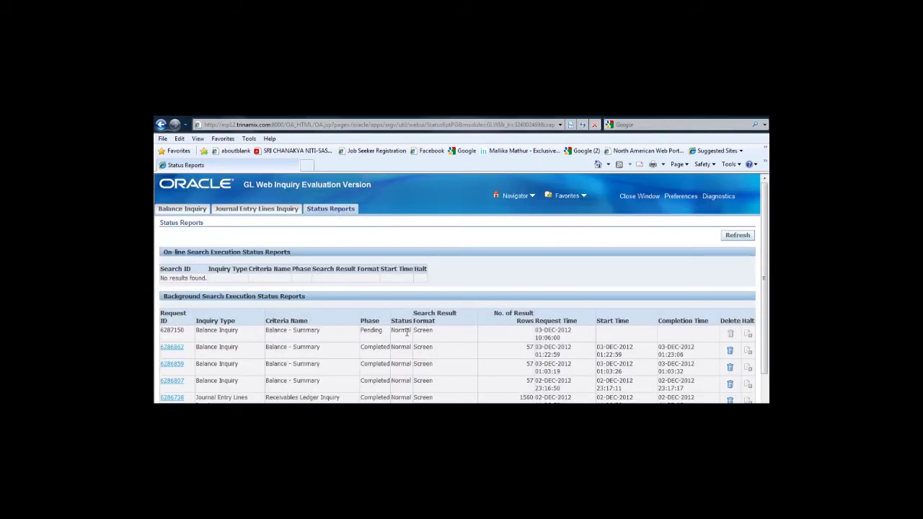
click(733, 238)
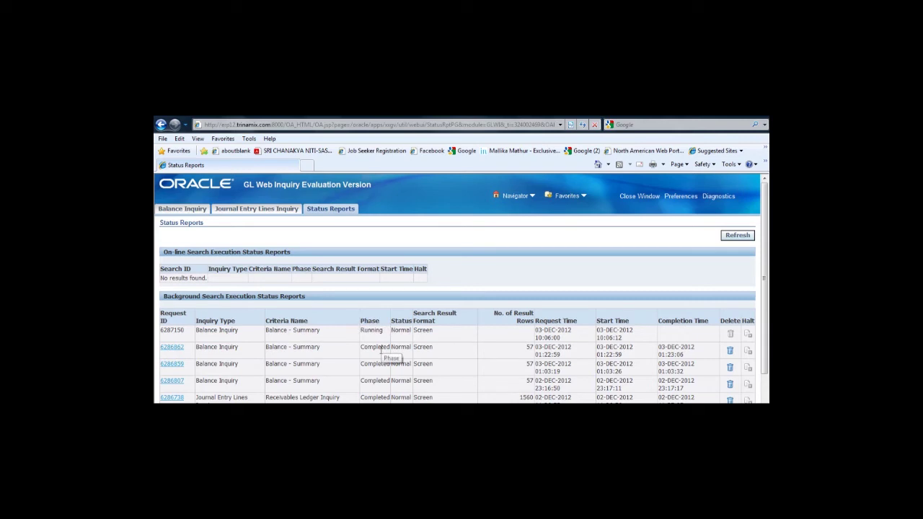
click(174, 347)
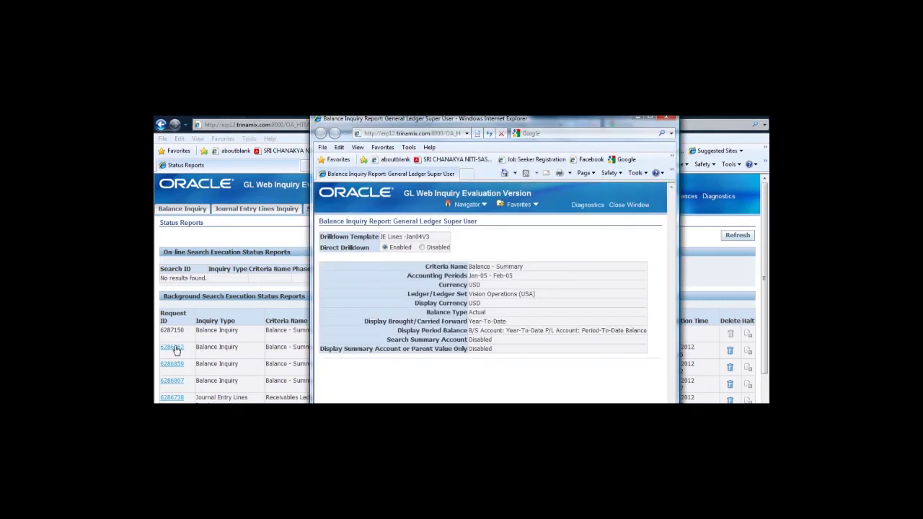
click(650, 120)
mouse_move(766, 248)
mouse_down()
mouse_move(766, 282)
mouse_move(765, 249)
mouse_up()
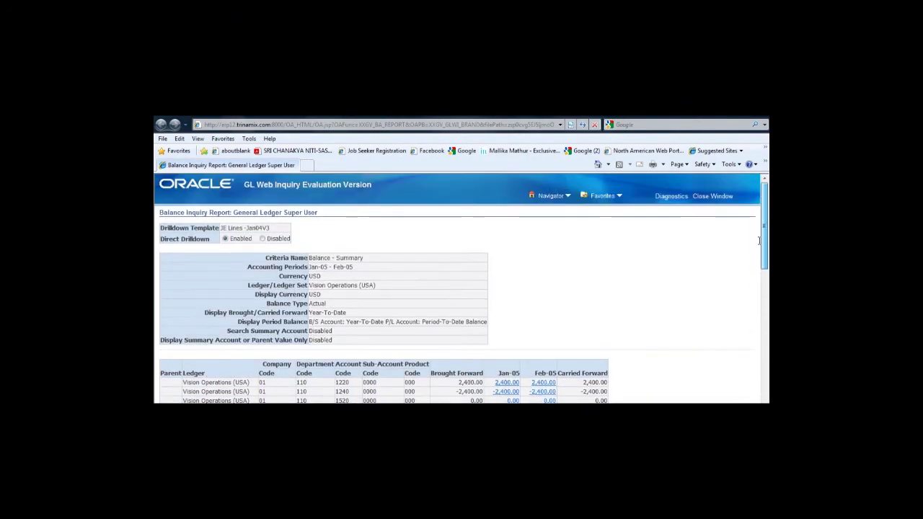
Examine the balance report's criteria summary and its account balances for Jan-05 and Feb-05.
drag(362, 344, 301, 247)
click(552, 281)
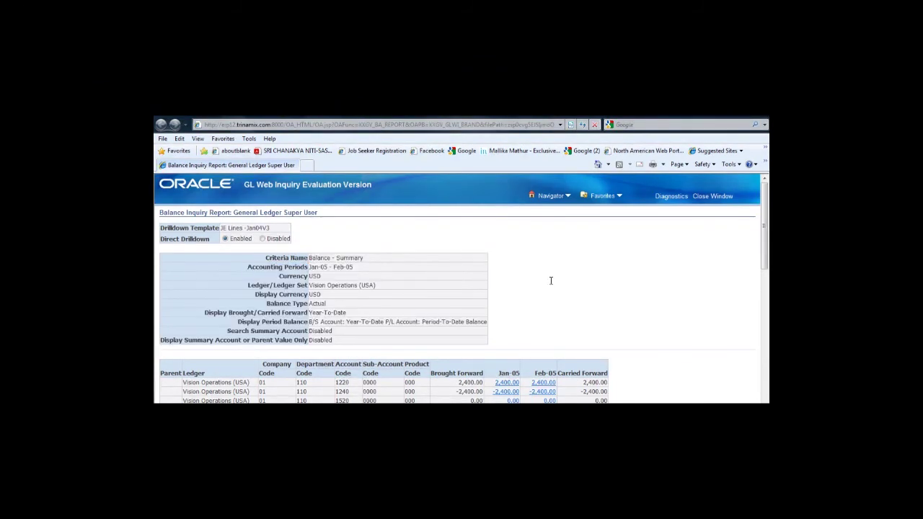
drag(765, 237, 766, 278)
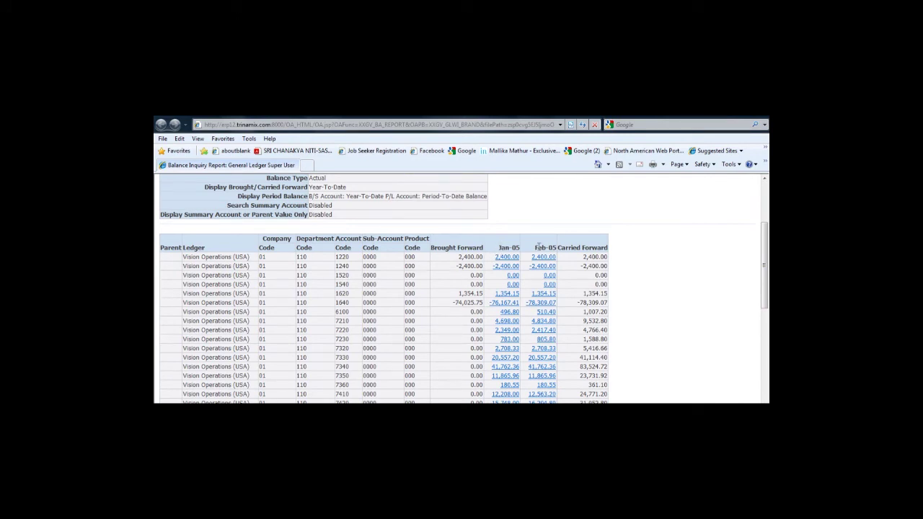
drag(766, 285, 766, 291)
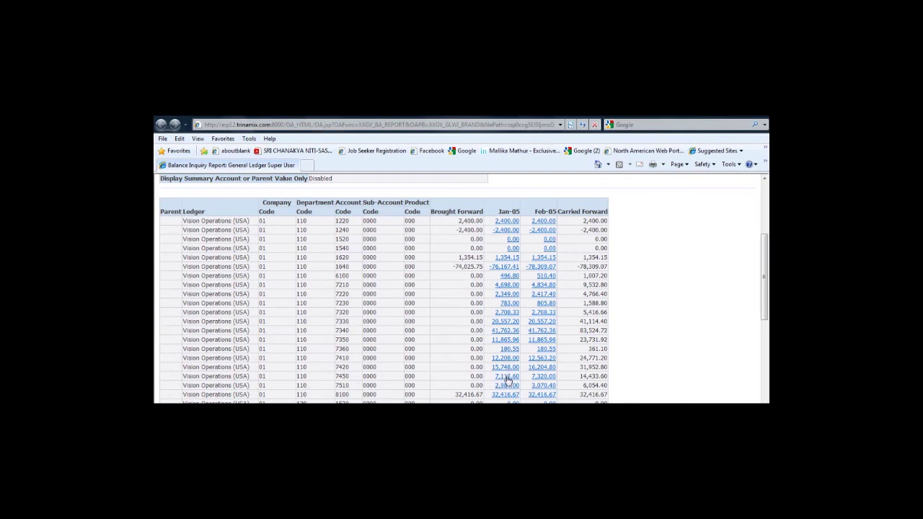
Drill down from the Jan-05 balance of account 7450 to its journal entry lines report in a maximized window.
click(507, 378)
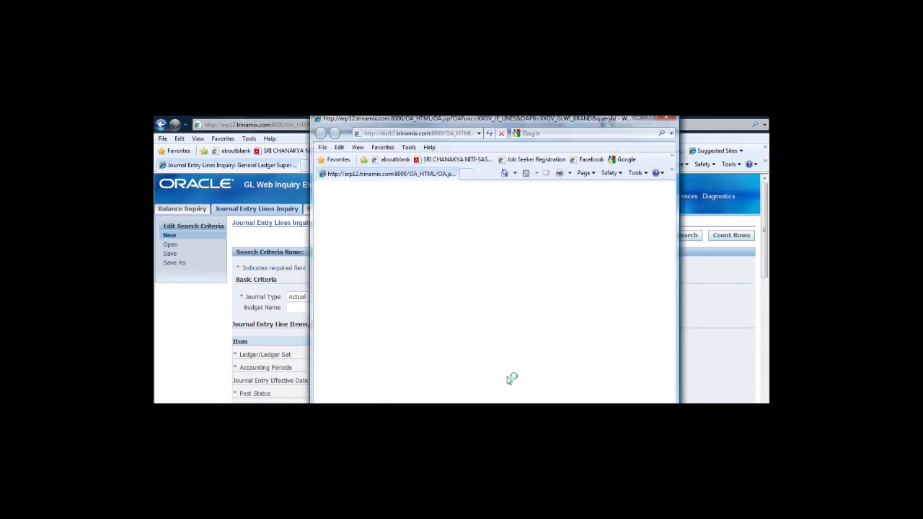
click(652, 121)
click(651, 123)
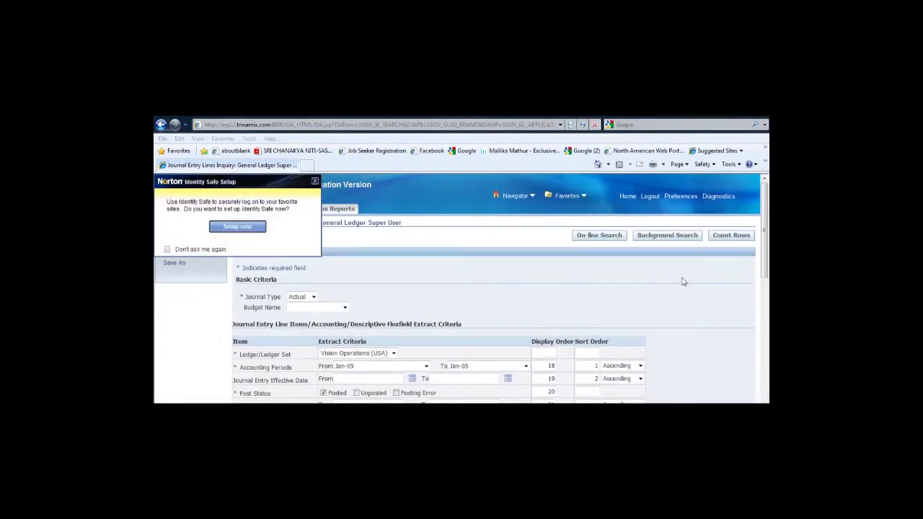
click(316, 181)
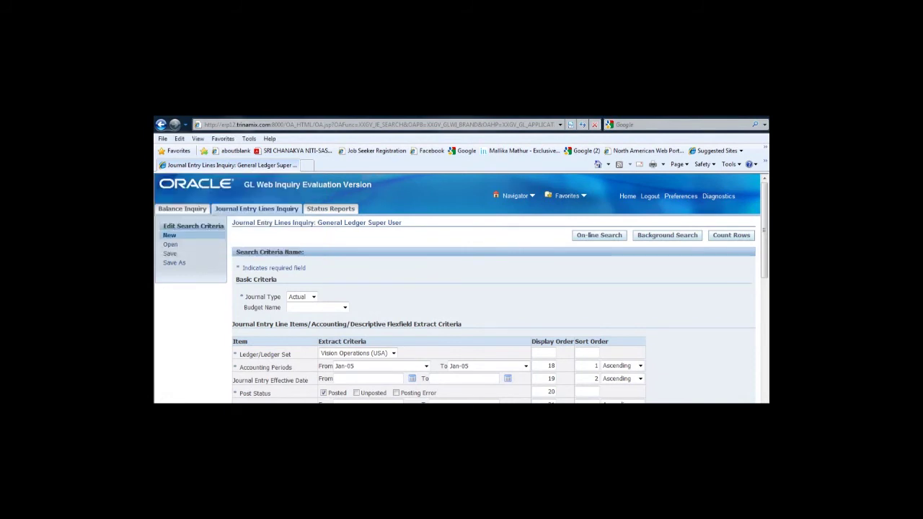
key(alt+Tab)
drag(766, 246, 766, 257)
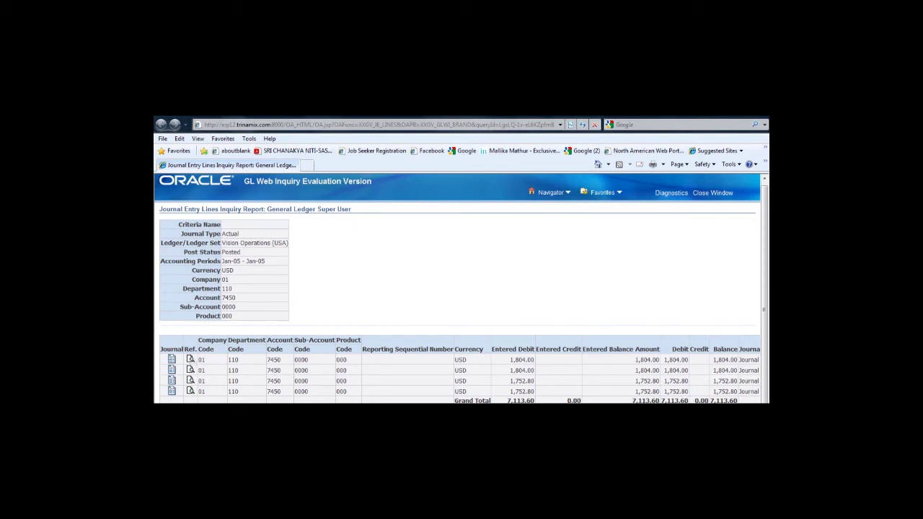
Examine the journal entry lines' account codes, amounts, descriptions, sources, categories and batches across the report.
scroll(458, 288, right, 5)
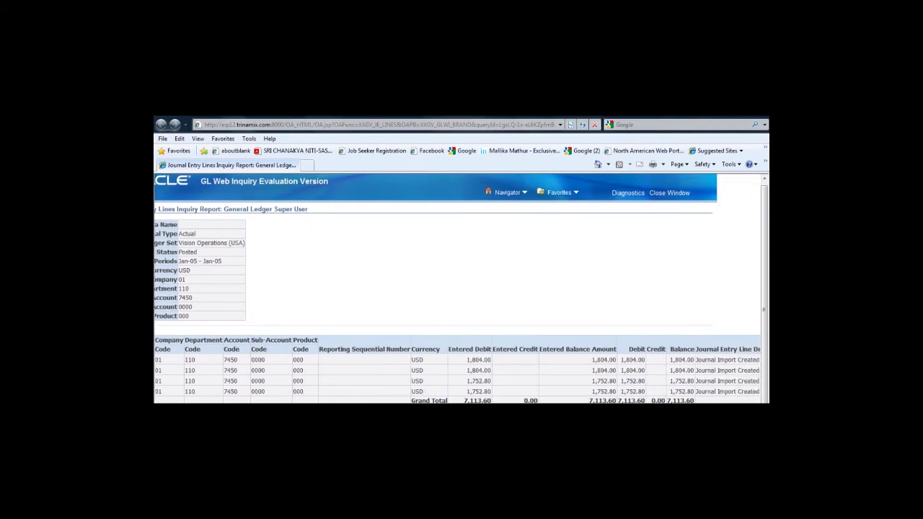
scroll(457, 289, left, 5)
scroll(458, 289, right, 3)
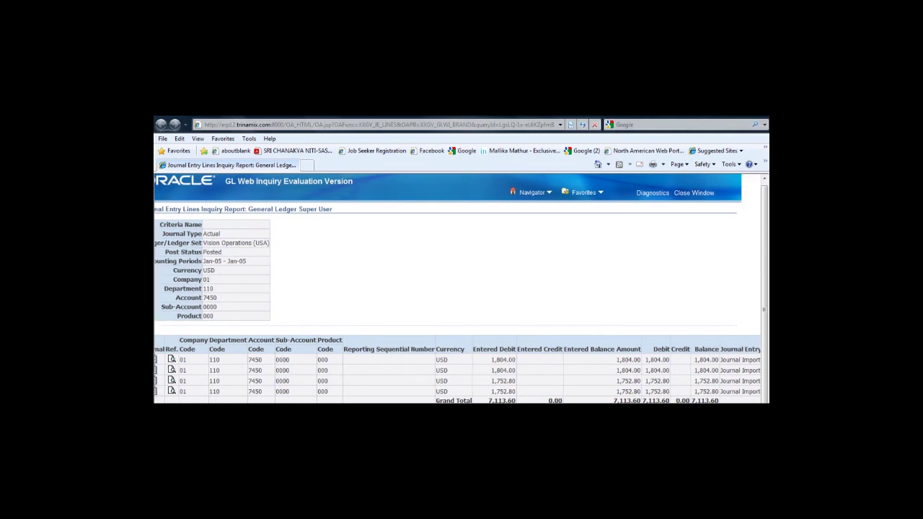
scroll(457, 288, right, 8)
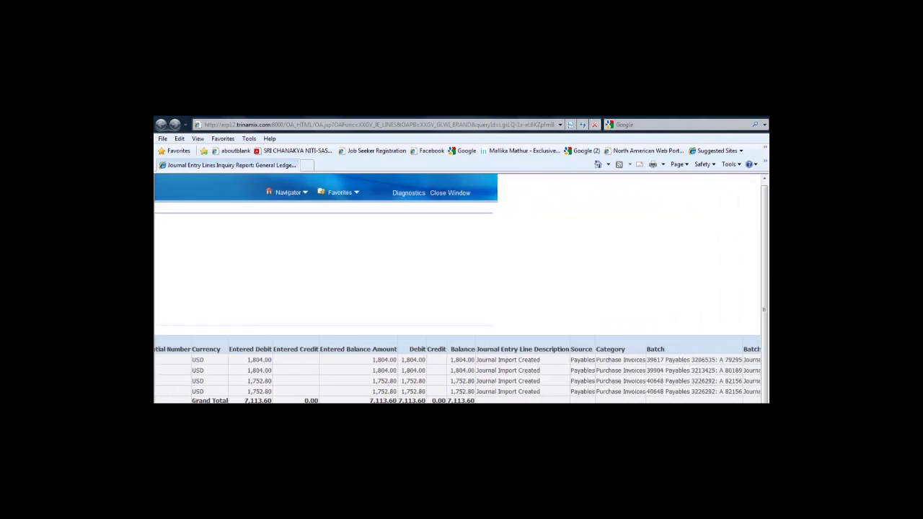
drag(598, 360, 646, 361)
double_click(637, 361)
double_click(614, 361)
double_click(582, 361)
scroll(582, 362, left, 10)
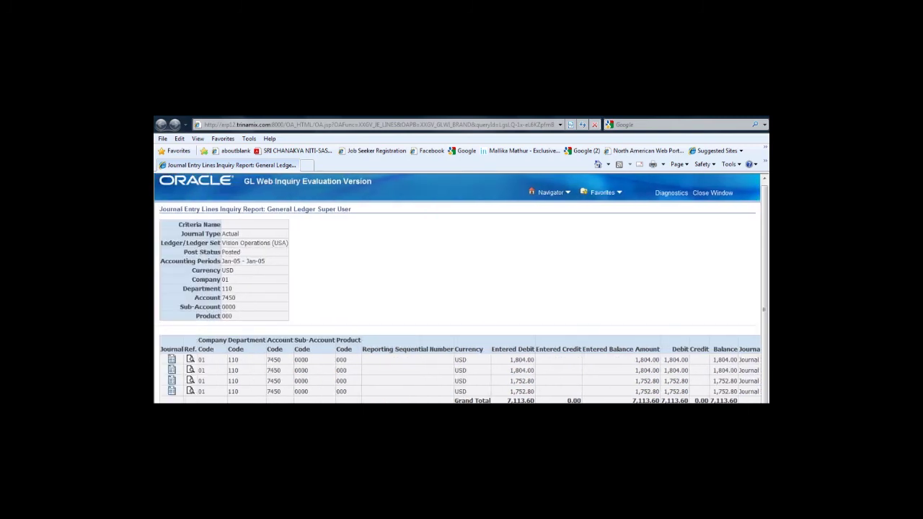
View the invoice summary behind the first journal line and the payment summary from its paid schedule.
click(190, 359)
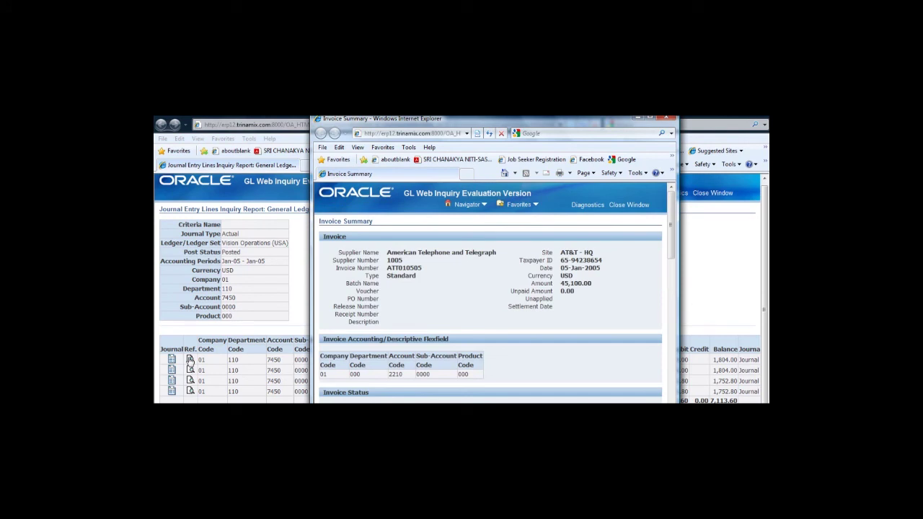
drag(337, 251, 376, 315)
click(355, 371)
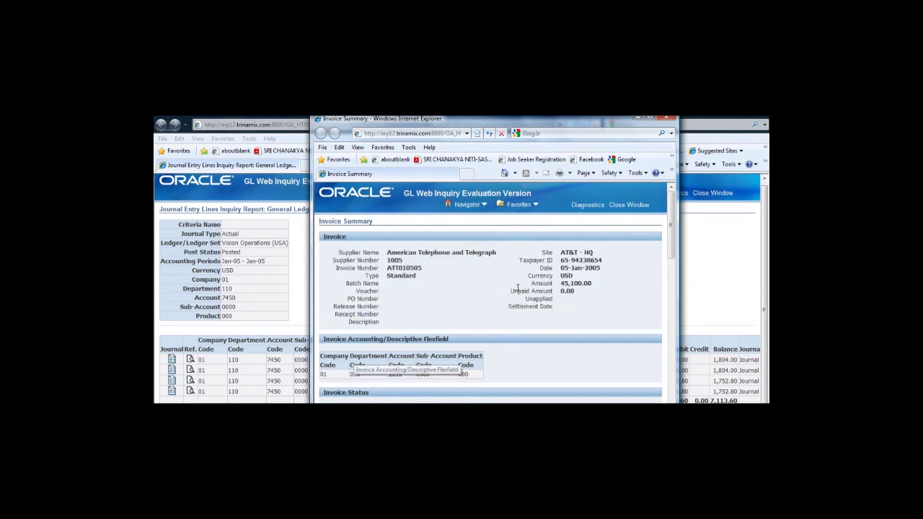
drag(671, 246, 675, 318)
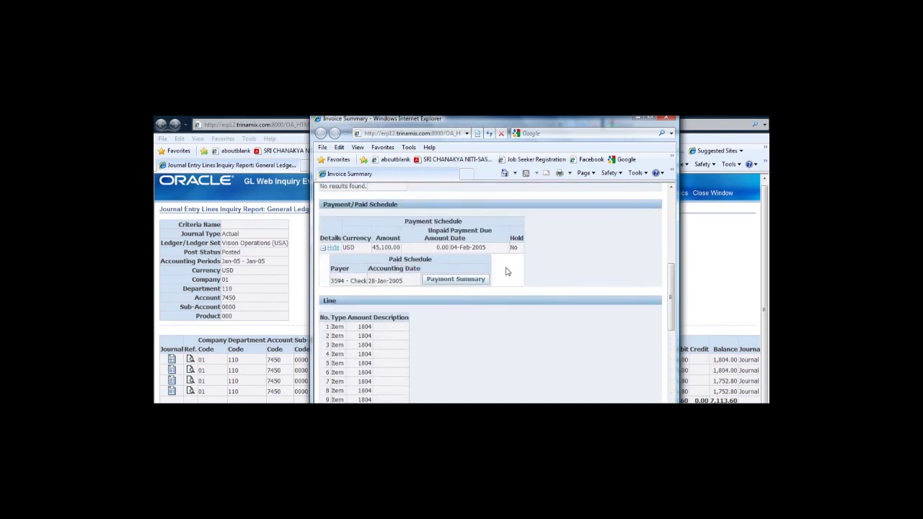
click(461, 282)
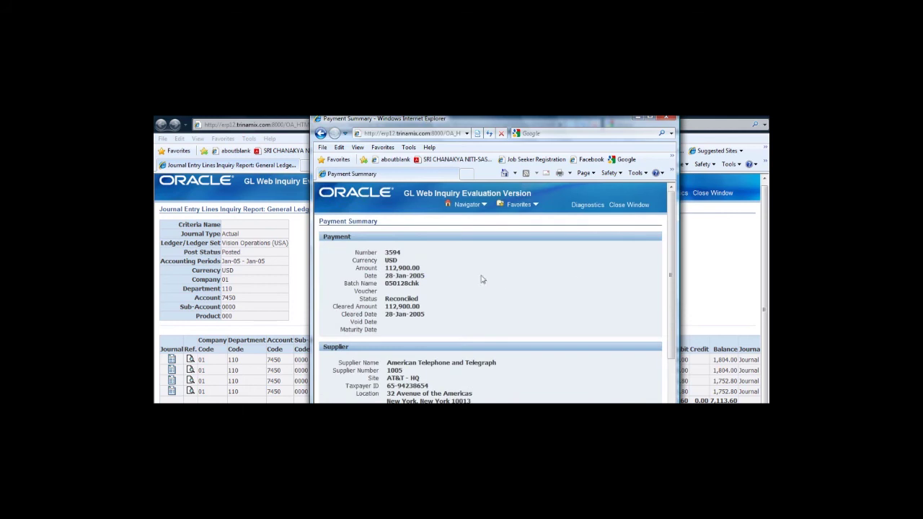
drag(669, 248, 663, 131)
Close the payment summary, journal entry lines report and balance inquiry report windows.
click(667, 117)
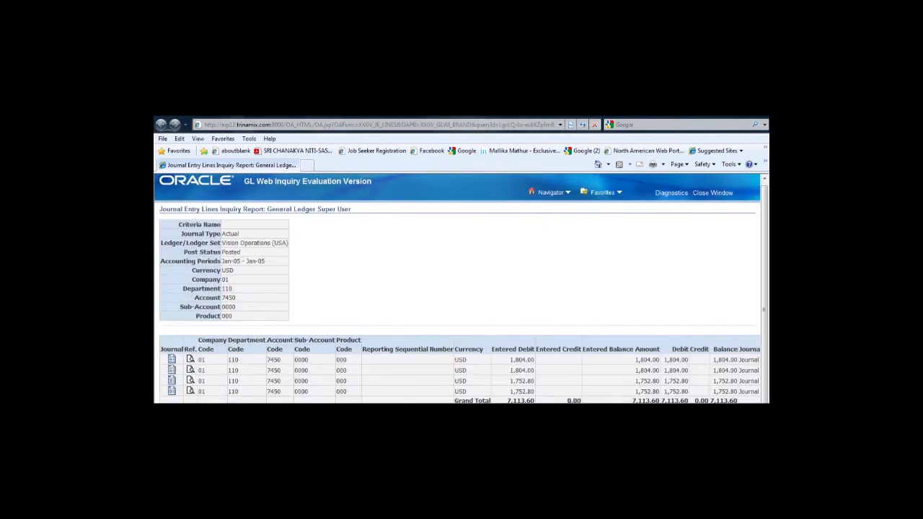
key(ctrl+w)
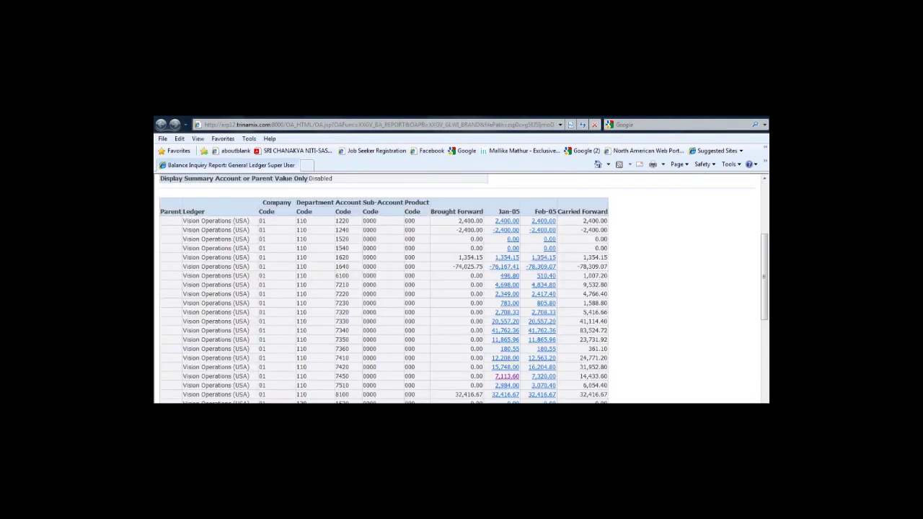
key(ctrl+w)
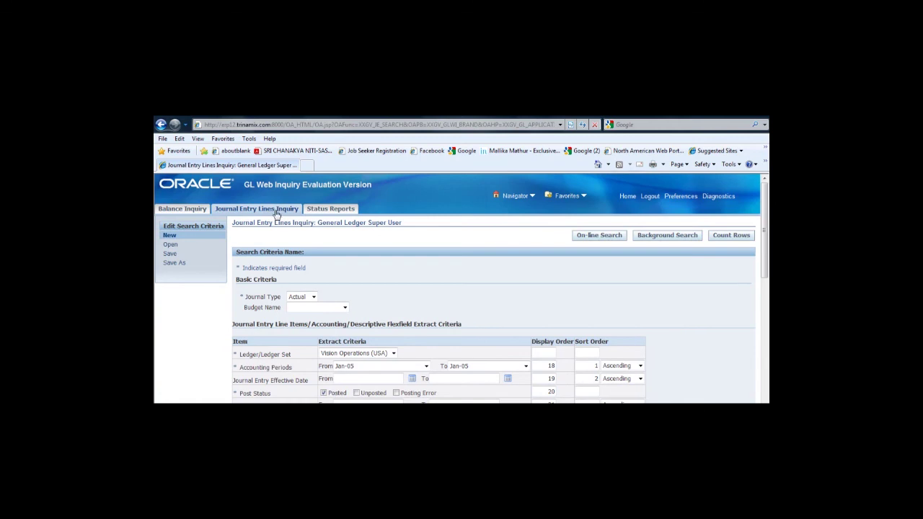
Display the list of saved search criteria for the Journal Entry Lines Inquiry.
click(247, 210)
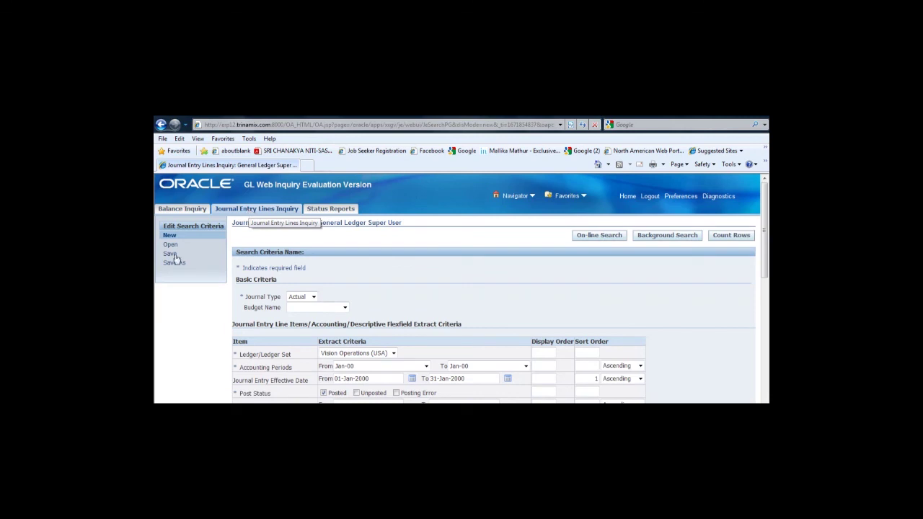
click(171, 246)
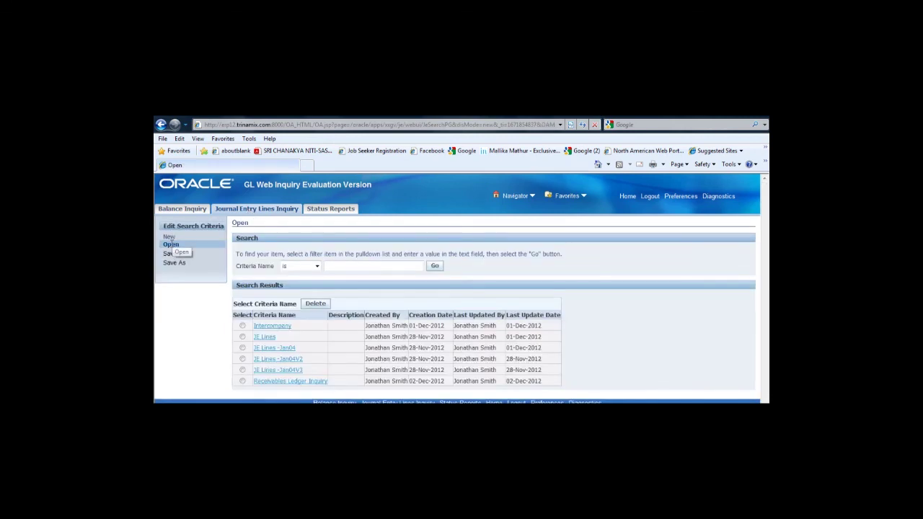
Open the Excel-format background result of "Balance Inquiry Report Jan04-Apr04" from the status reports in Microsoft Excel.
click(329, 211)
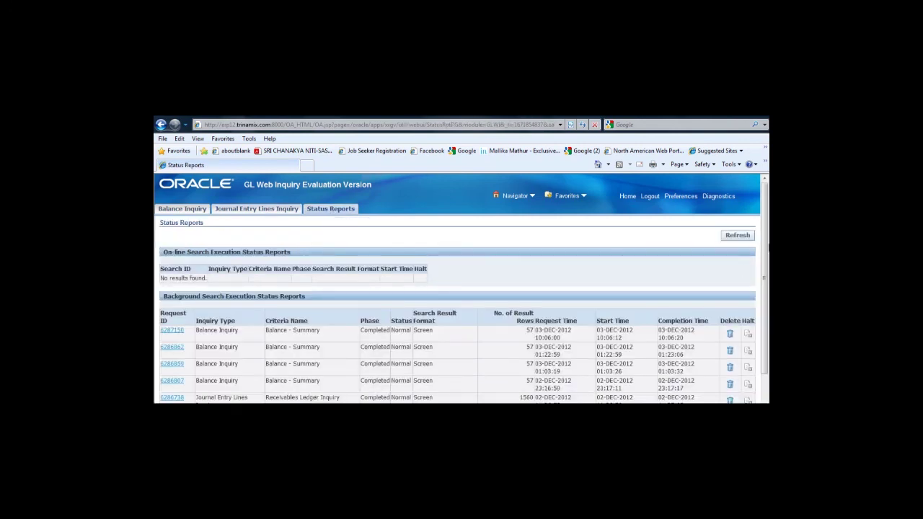
scroll(767, 249, down, 3)
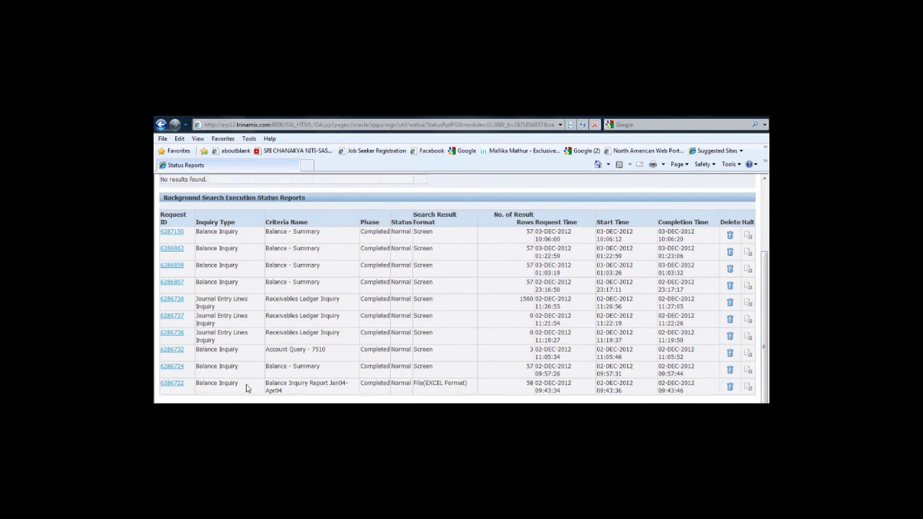
click(174, 387)
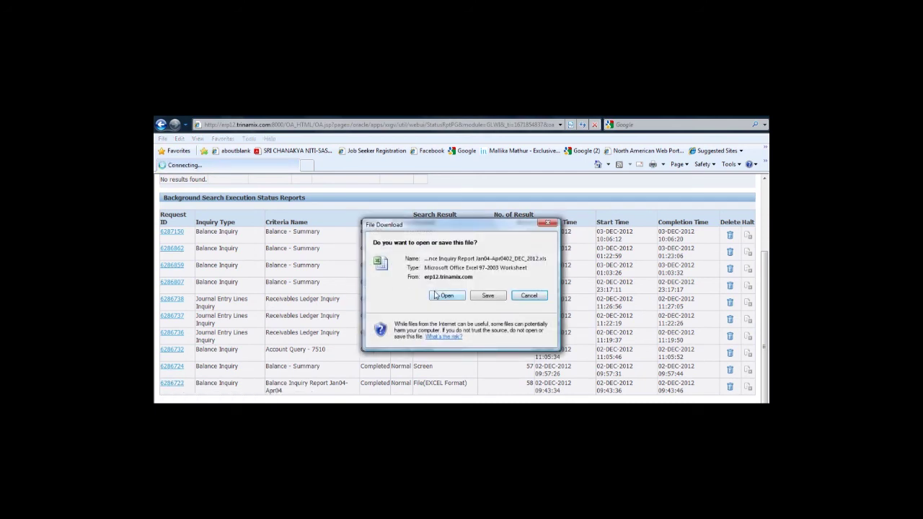
click(442, 297)
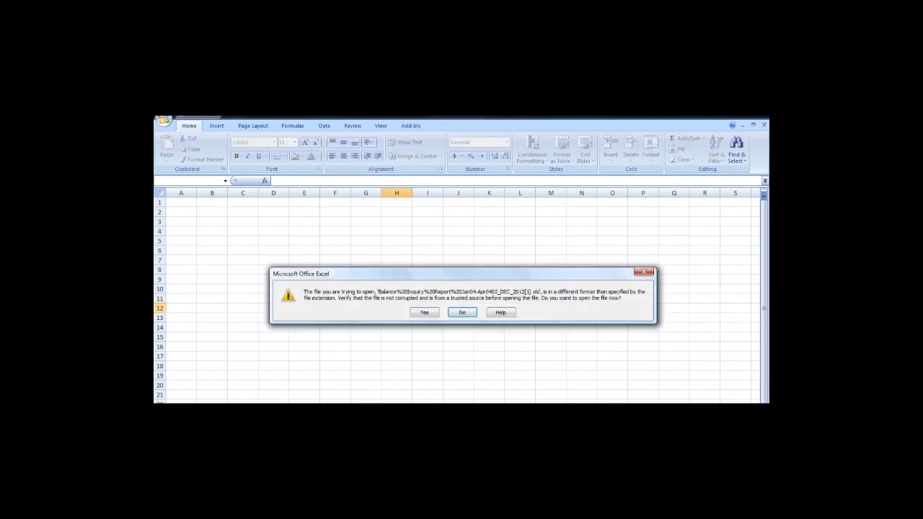
click(422, 311)
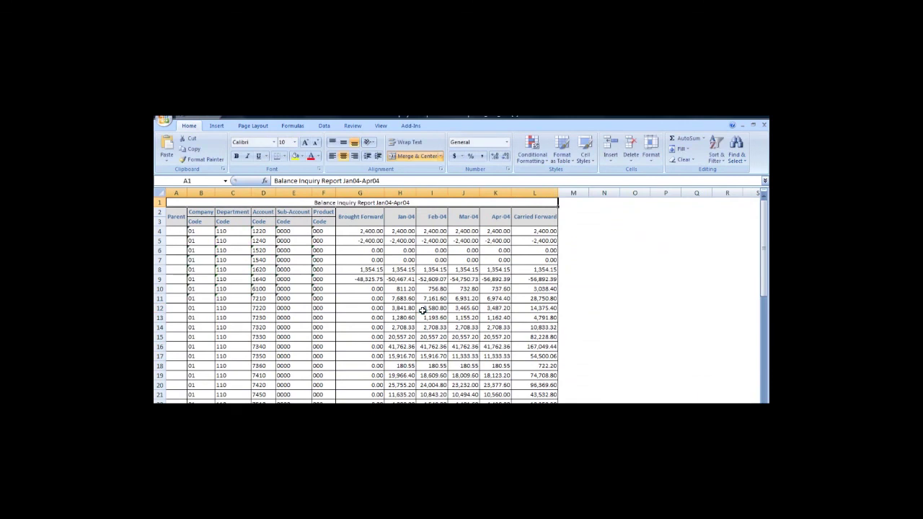
Examine the exported report's column headings, account codes and monthly balances in the worksheet.
click(310, 279)
key(Left)
key(Left)
key(Left)
key(Left)
key(Up)
key(Up)
key(Up)
key(Up)
key(Up)
key(Up)
key(Right)
key(Right)
key(Right)
key(Right)
key(Right)
key(Right)
key(Right)
key(Right)
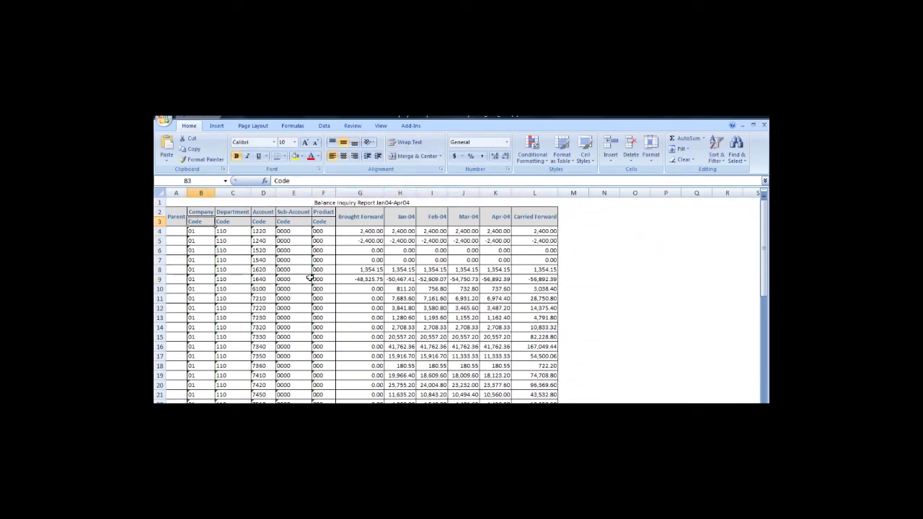
key(Right)
key(Right)
key(Right)
key(Left)
key(Left)
key(Left)
key(Left)
key(Left)
key(Left)
key(Left)
key(Down)
key(Down)
key(Down)
key(Down)
key(Down)
key(Down)
key(Down)
key(Down)
key(Down)
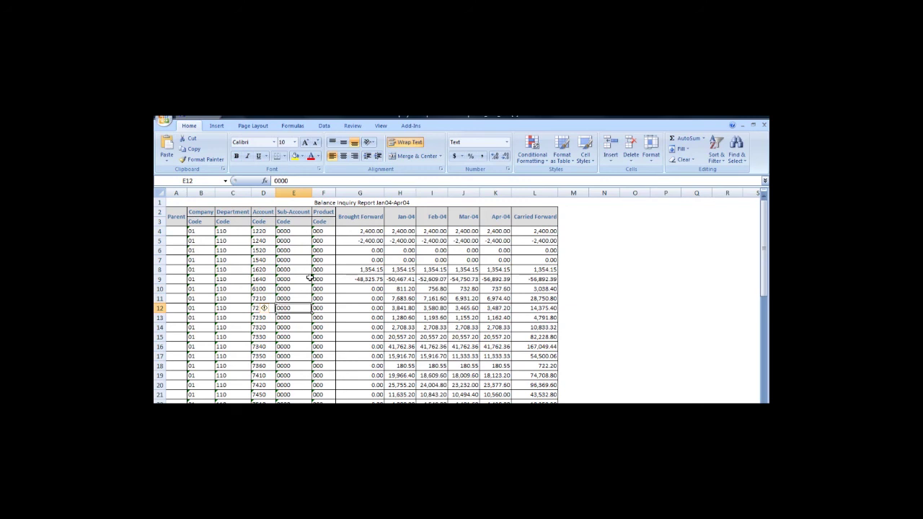
key(Right)
key(Right)
key(Right)
key(Right)
key(Right)
key(Right)
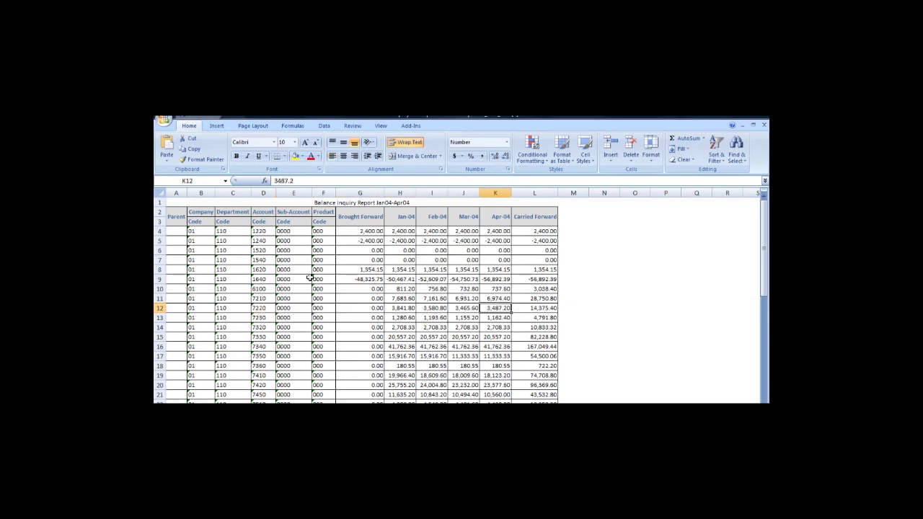